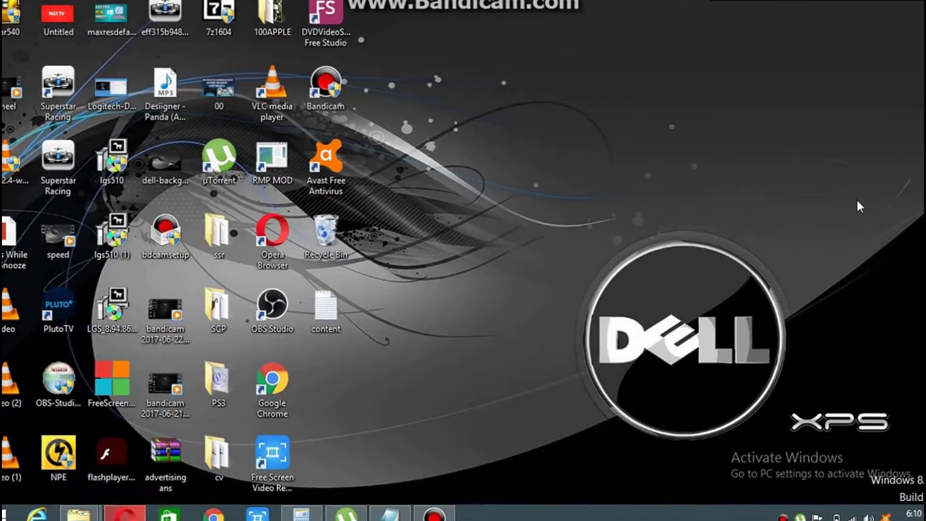
Step: Launch Opera and enter the router address 192.168.0.1, fixing the typos along the way
double_click(271, 236)
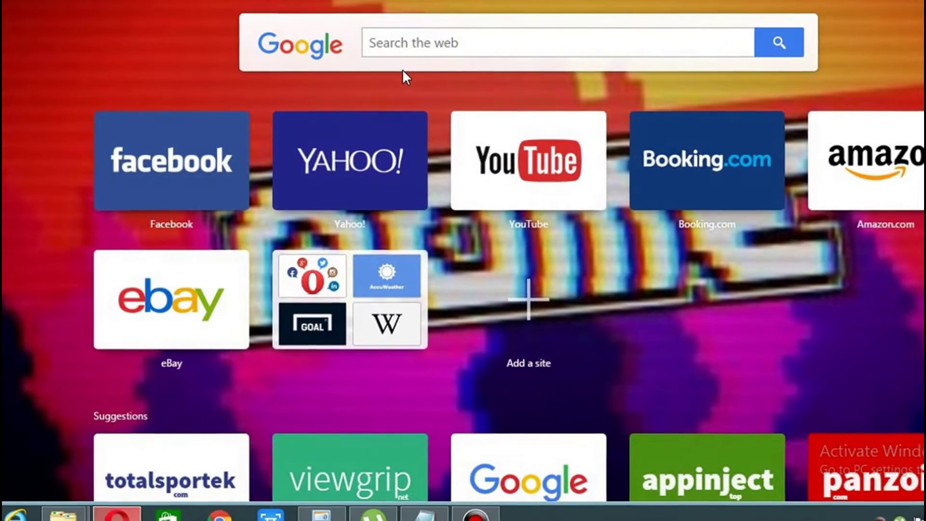
type("192")
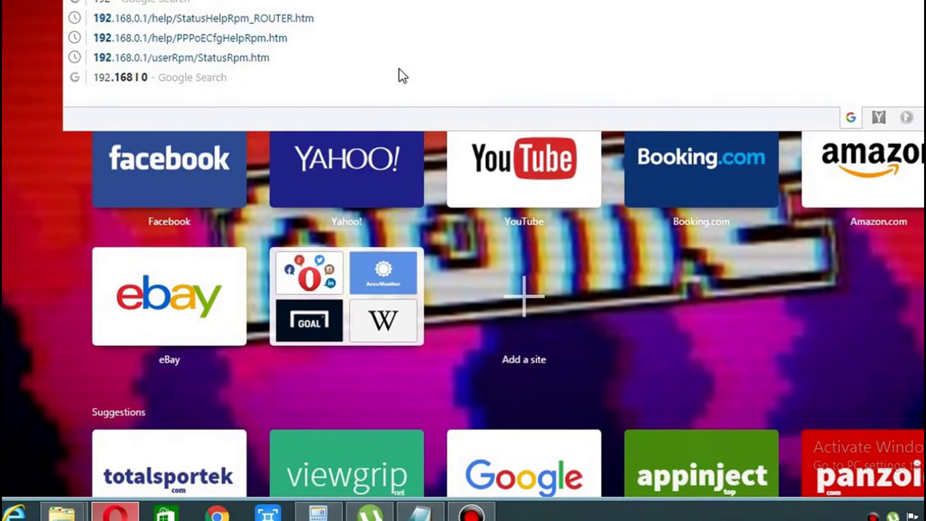
type(".168.")
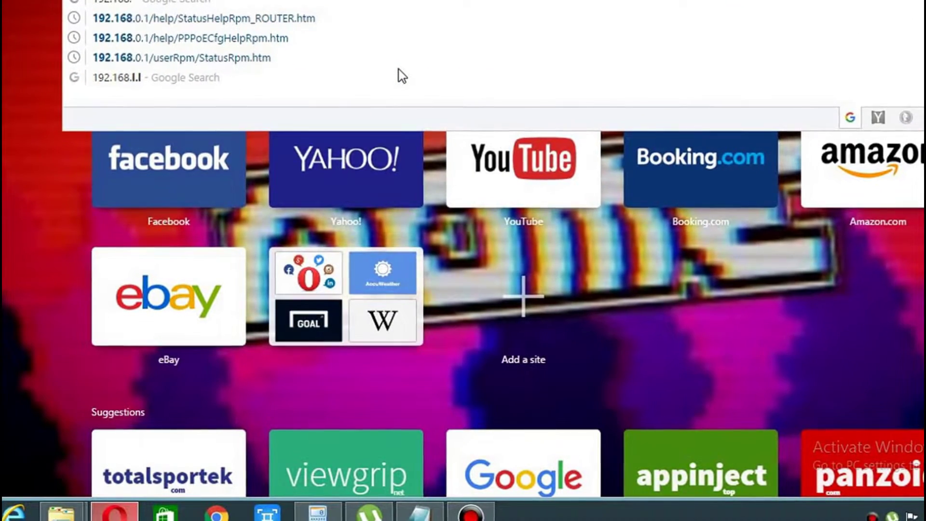
type("0.1")
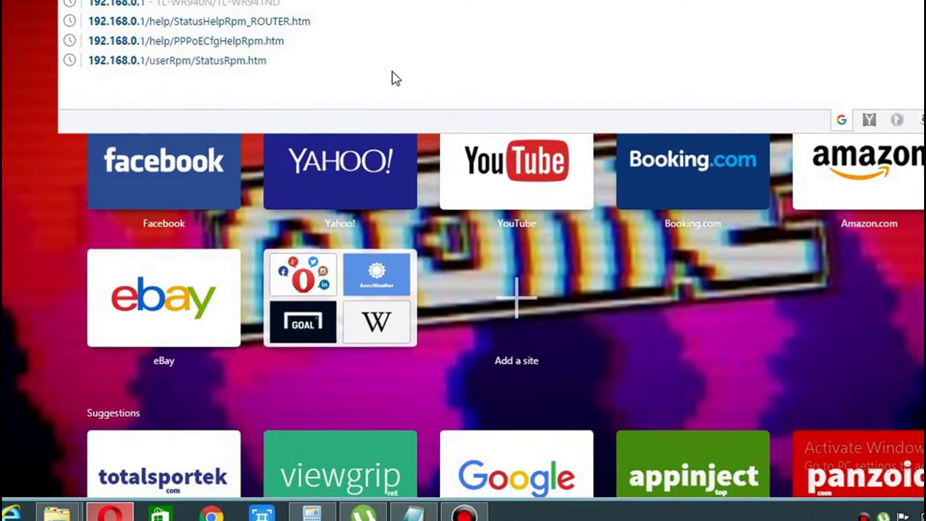
type("1")
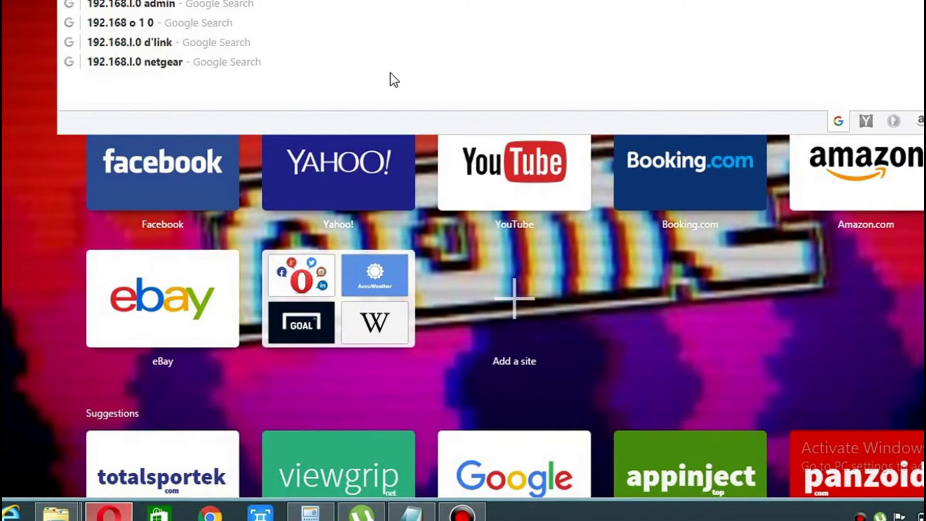
key("BackSpace")
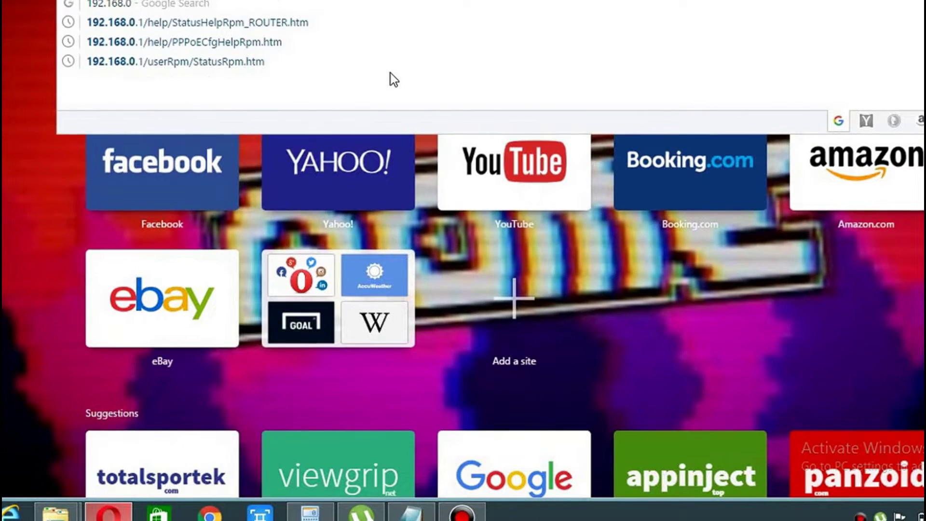
type("0")
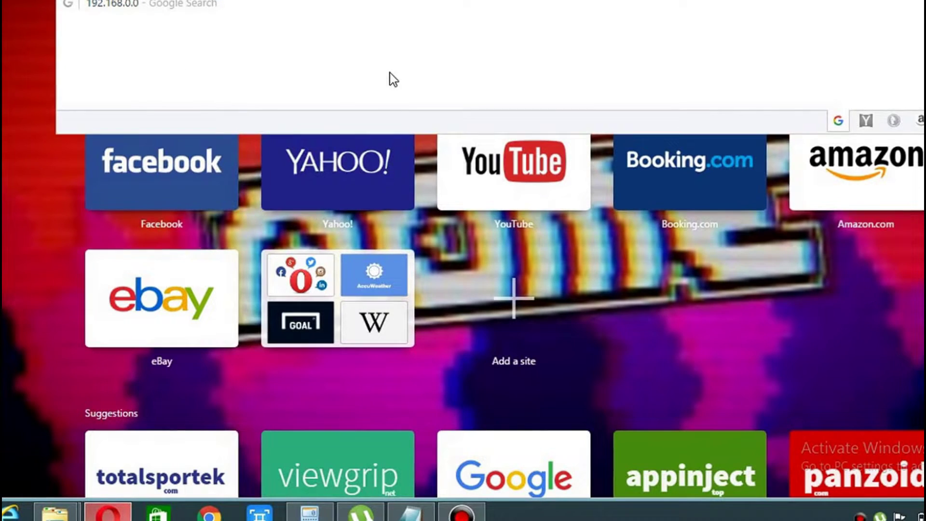
key("BackSpace")
key("Return")
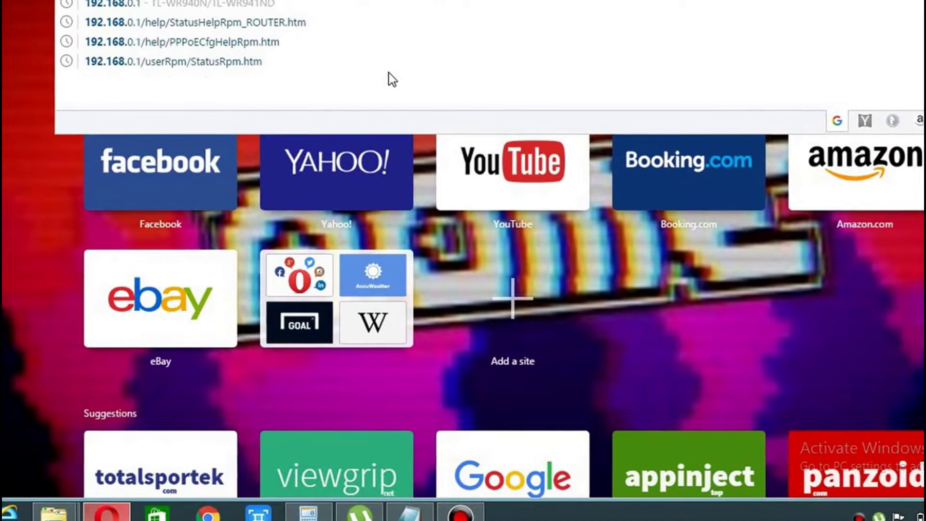
key("BackSpace")
key("BackSpace")
key("BackSpace")
type("0.1")
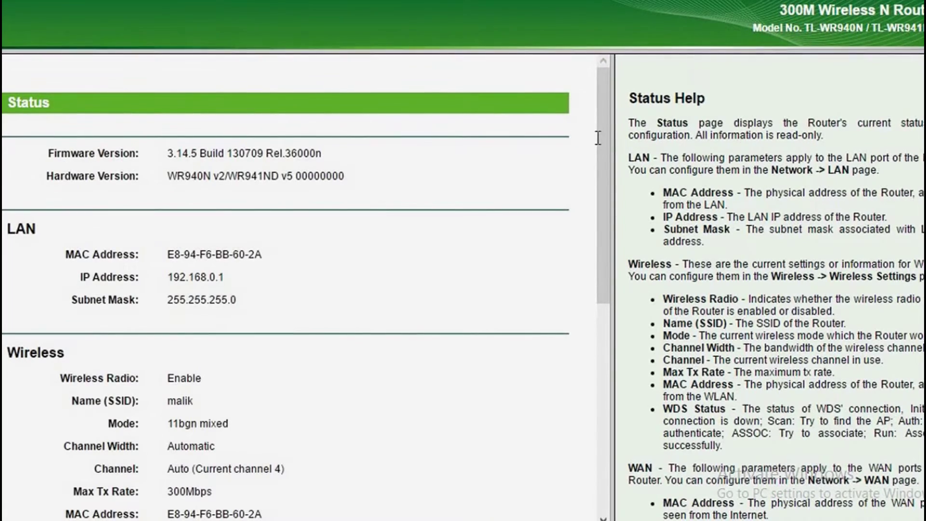
left_click_drag(604, 141, 603, 163)
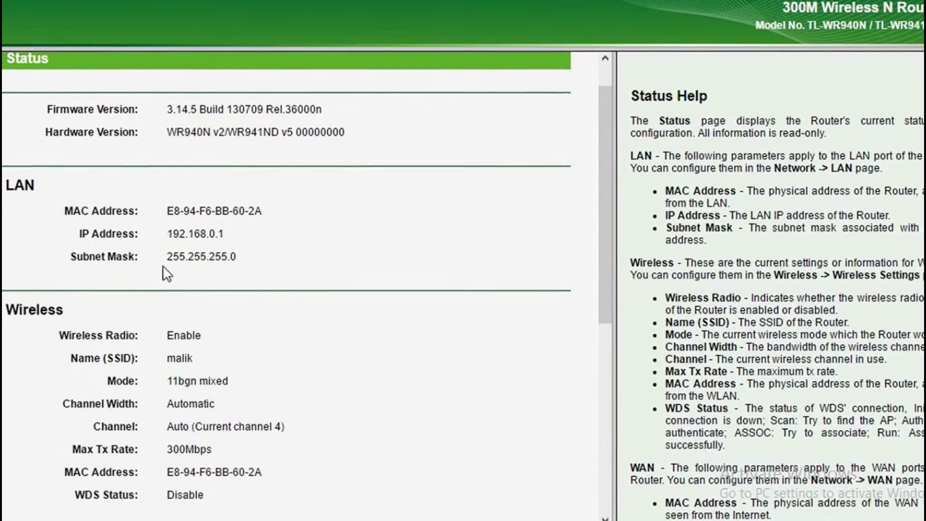
left_click_drag(609, 190, 610, 229)
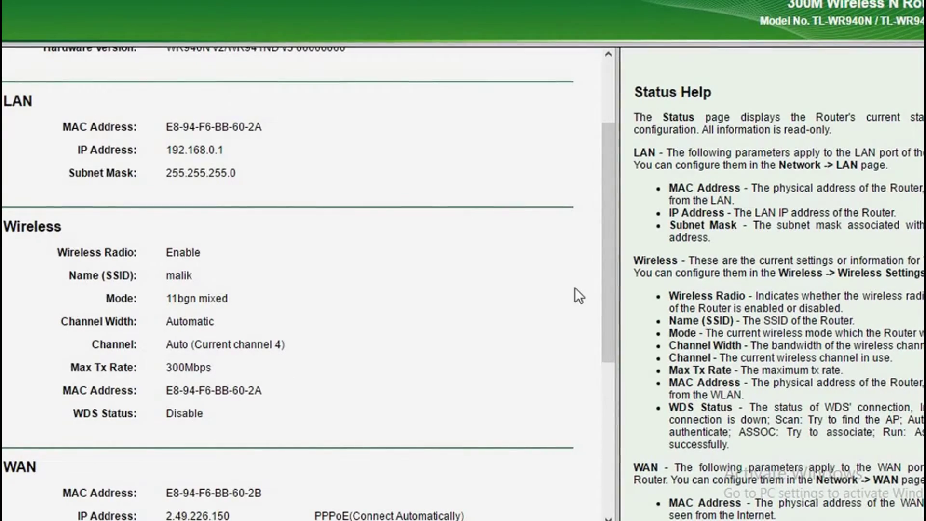
scroll(611, 309, "up", 2)
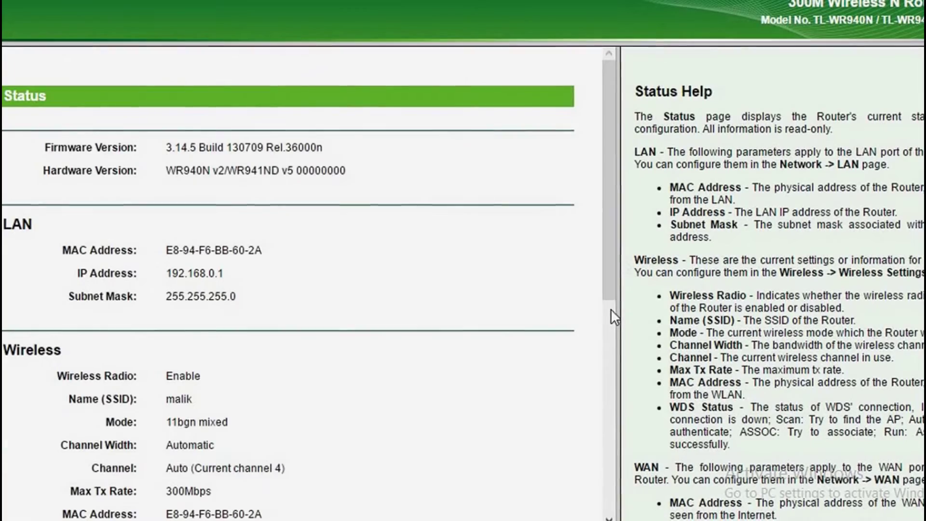
scroll(612, 361, "down", 2)
scroll(613, 386, "down", 3)
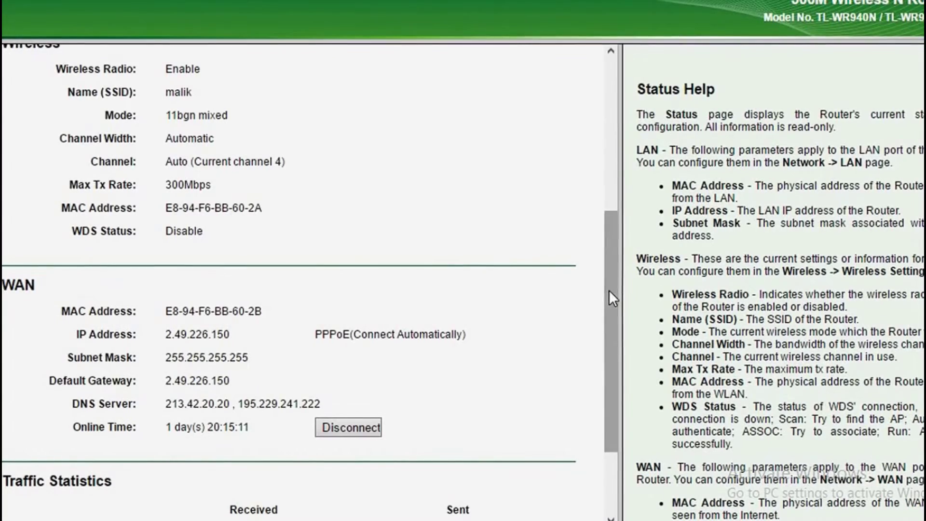
mouse_move(608, 290)
left_mouse_down()
mouse_move(615, 378)
mouse_move(613, 305)
left_mouse_up()
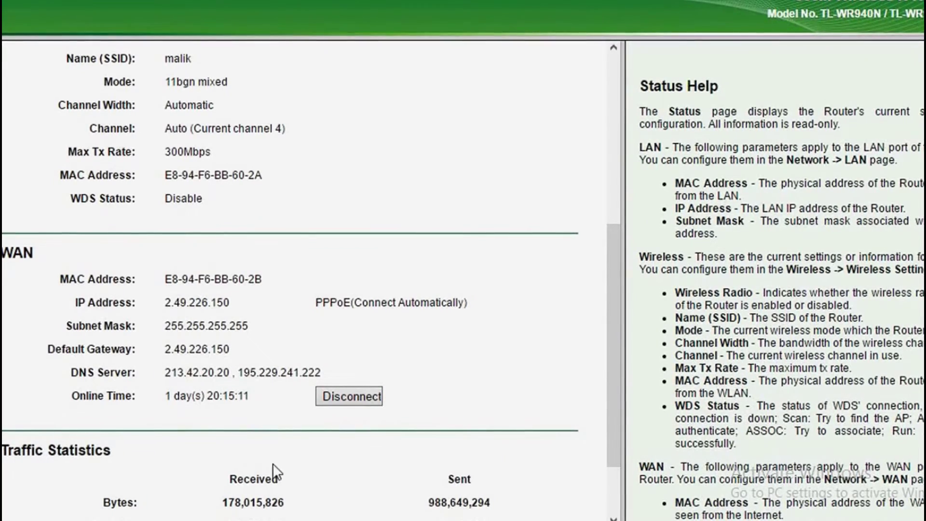
Step: Paste a selection into the blank note, then erase the URL that got pasted instead
double_click(80, 302)
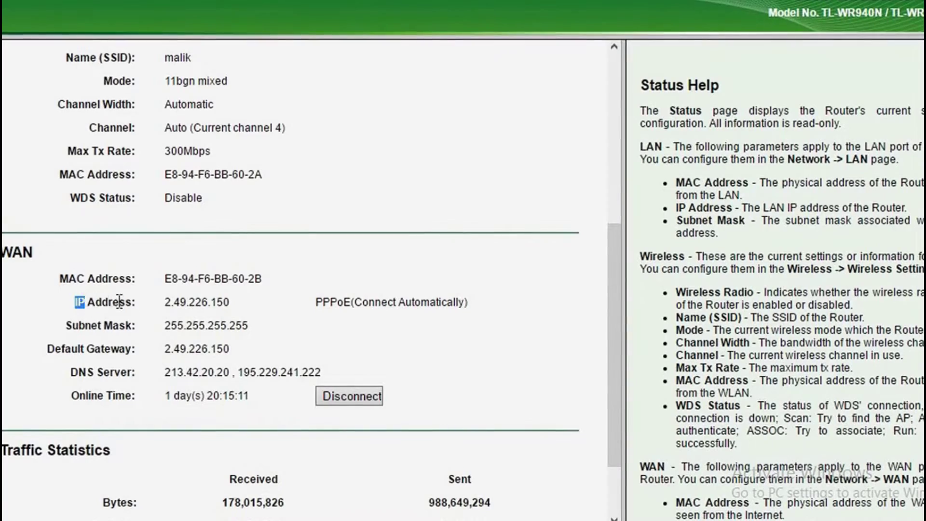
left_click_drag(119, 302, 231, 303)
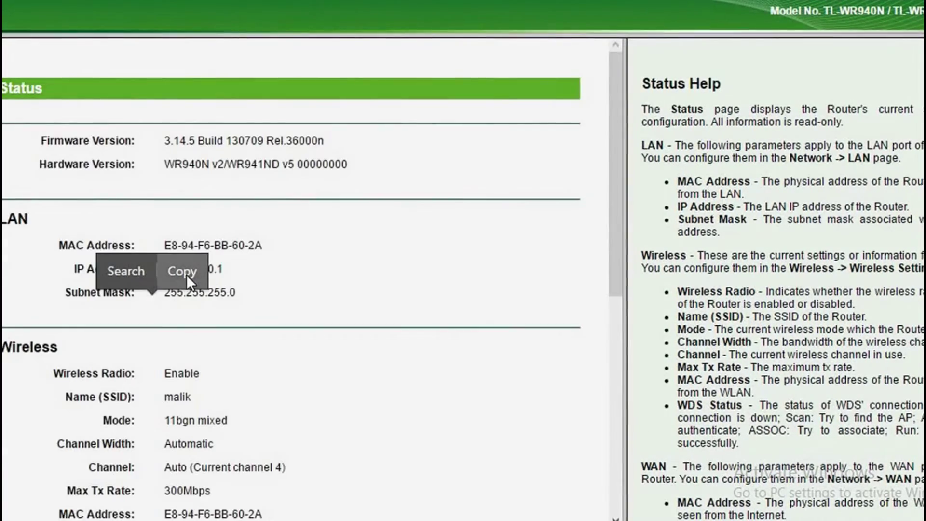
left_click(186, 274)
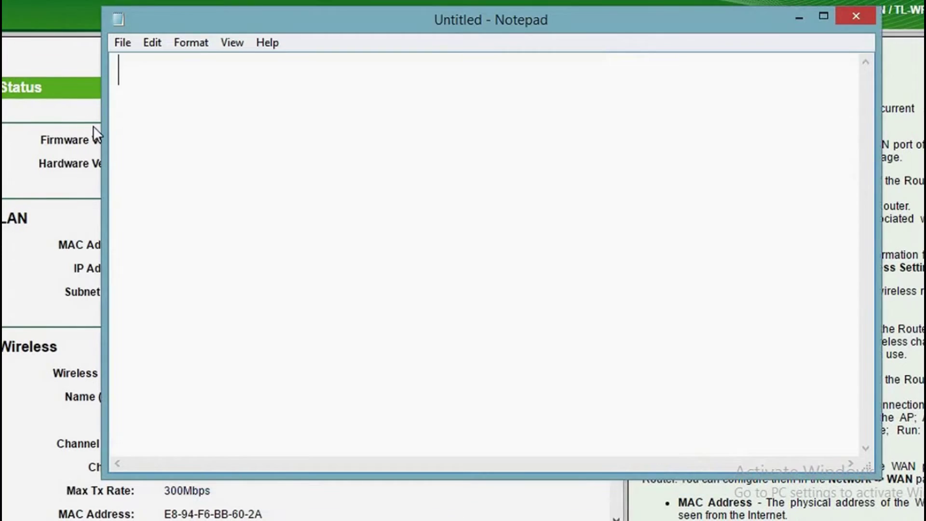
right_click(174, 137)
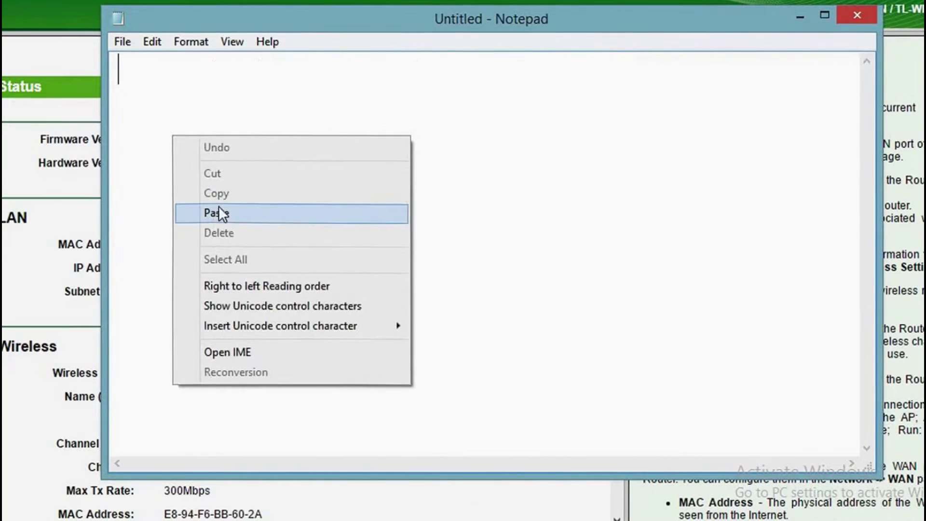
left_click(219, 211)
key("BackSpace")
key("BackSpace")
key("BackSpace")
key("BackSpace")
key("BackSpace")
key("BackSpace")
key("BackSpace")
key("BackSpace")
key("BackSpace")
key("BackSpace")
key("BackSpace")
key("BackSpace")
key("BackSpace")
key("BackSpace")
key("BackSpace")
key("BackSpace")
key("BackSpace")
key("BackSpace")
key("BackSpace")
key("BackSpace")
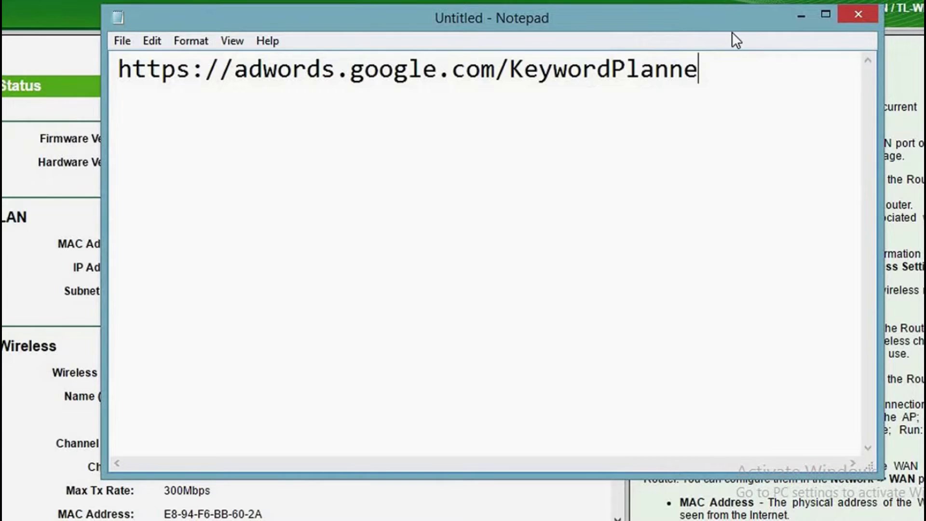
key("BackSpace")
key("BackSpace")
key("BackSpace")
key("BackSpace")
key("BackSpace")
key("BackSpace")
key("BackSpace")
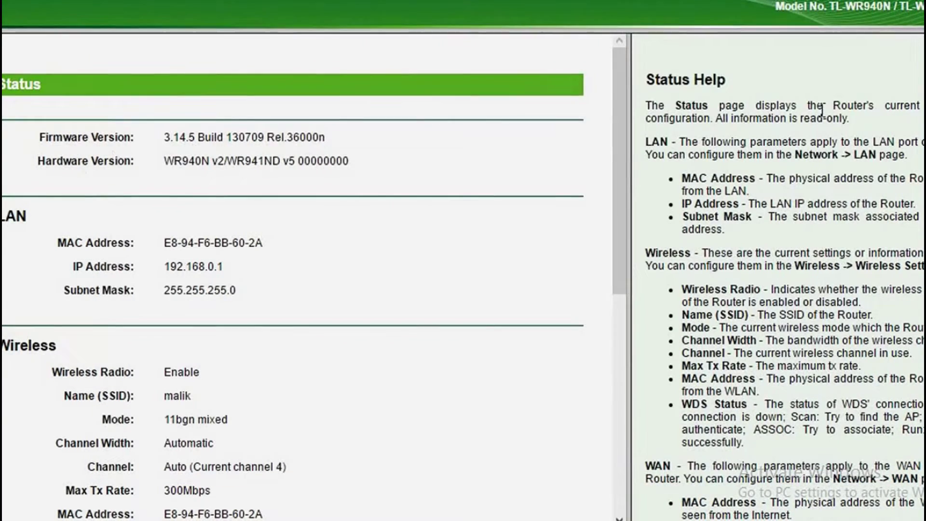
left_click_drag(615, 124, 612, 262)
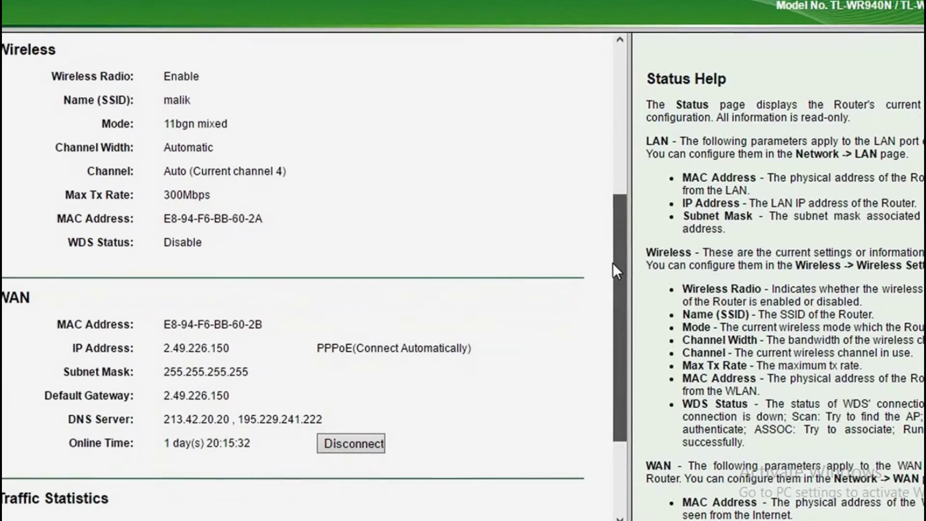
double_click(171, 351)
left_click_drag(171, 354, 164, 351)
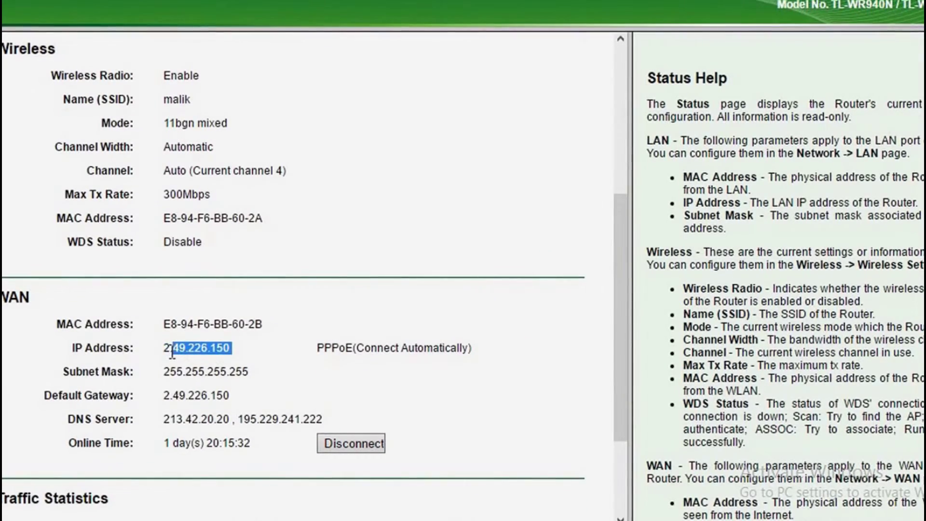
left_click(277, 320)
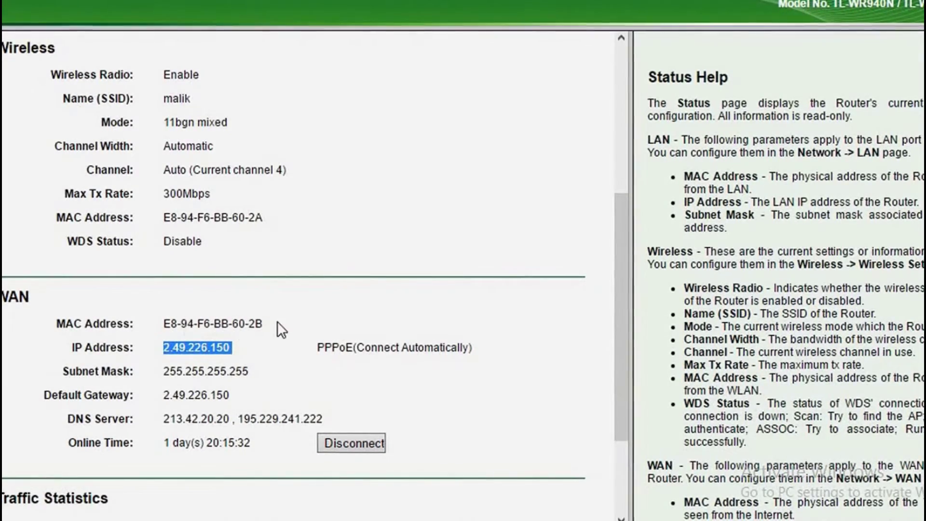
key("alt+Tab")
right_click(253, 223)
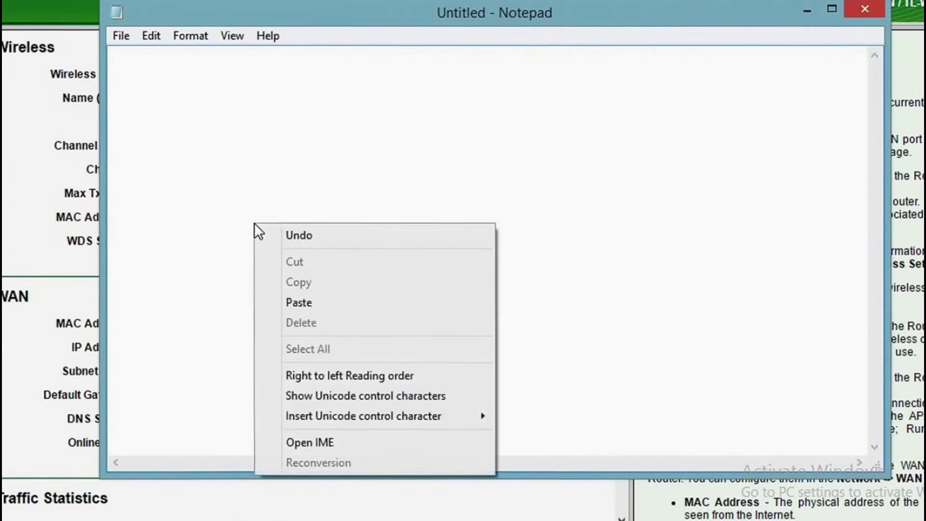
left_click(299, 303)
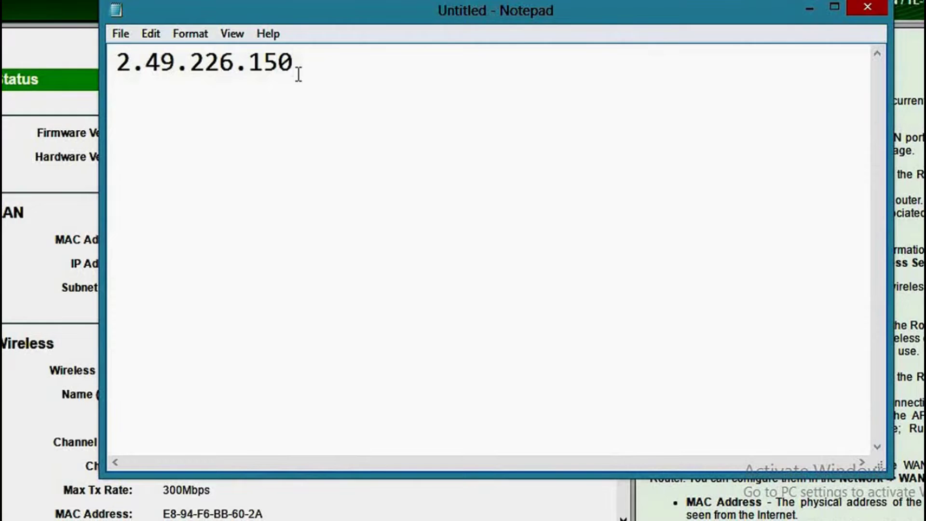
key("Return")
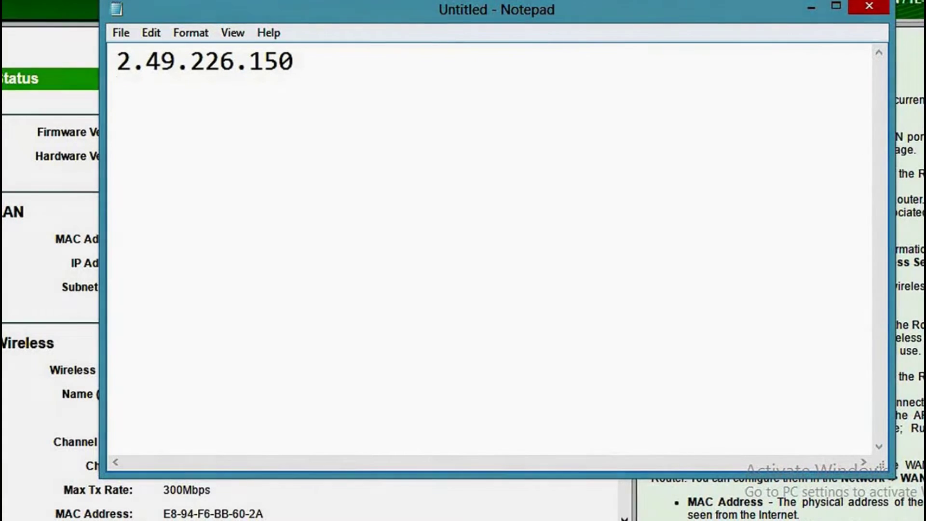
Step: Minimize Notepad and scroll the router page down to the WAN connection details
left_click(810, 10)
left_click_drag(633, 123, 618, 279)
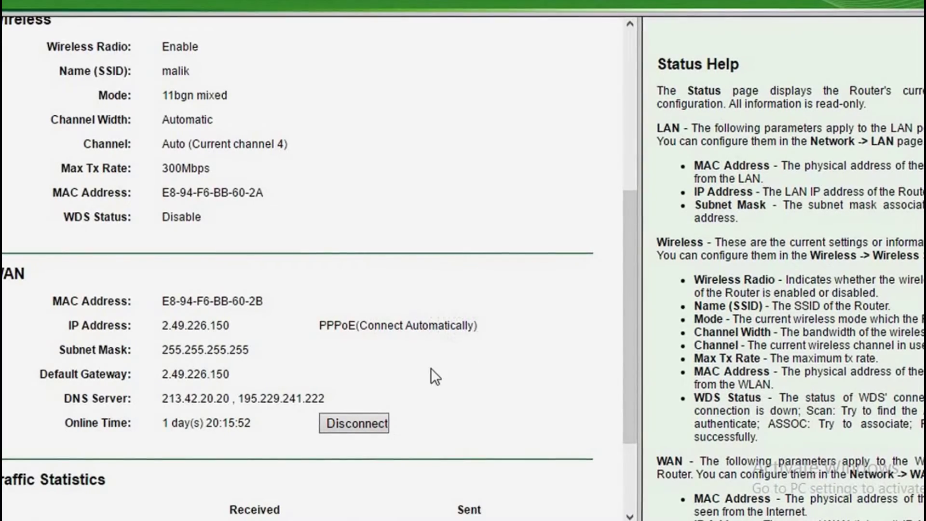
scroll(593, 238, "up", 6)
left_click_drag(634, 219, 635, 409)
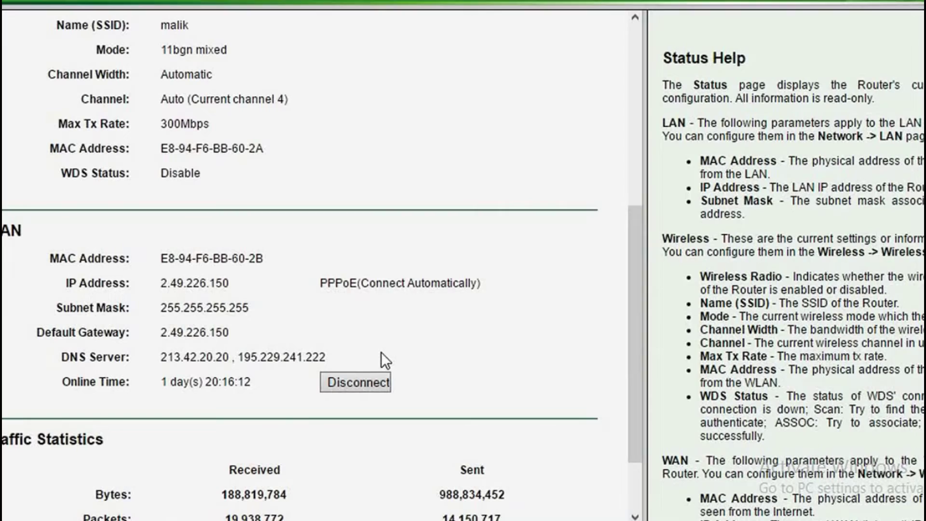
Step: Disconnect the WAN link, then reconnect it to get the new IP 2.49.224.218
left_click(352, 384)
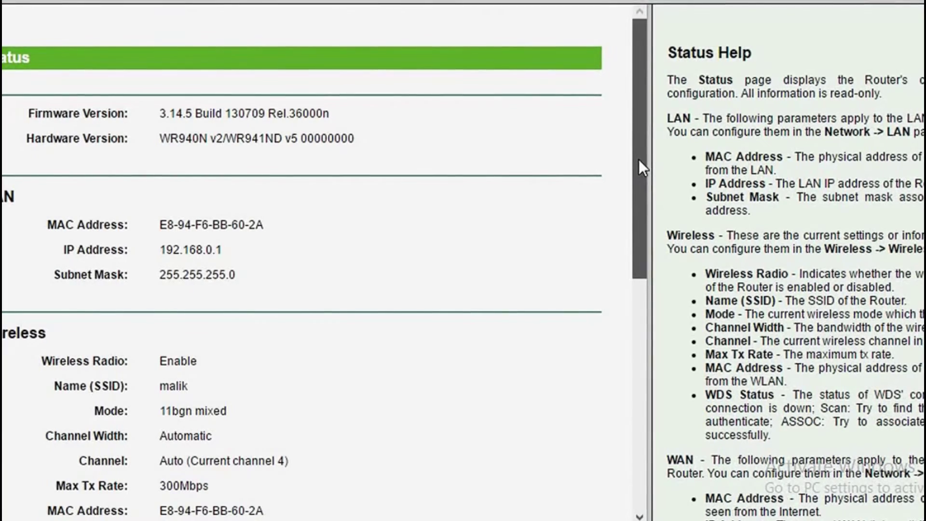
left_click_drag(638, 159, 647, 306)
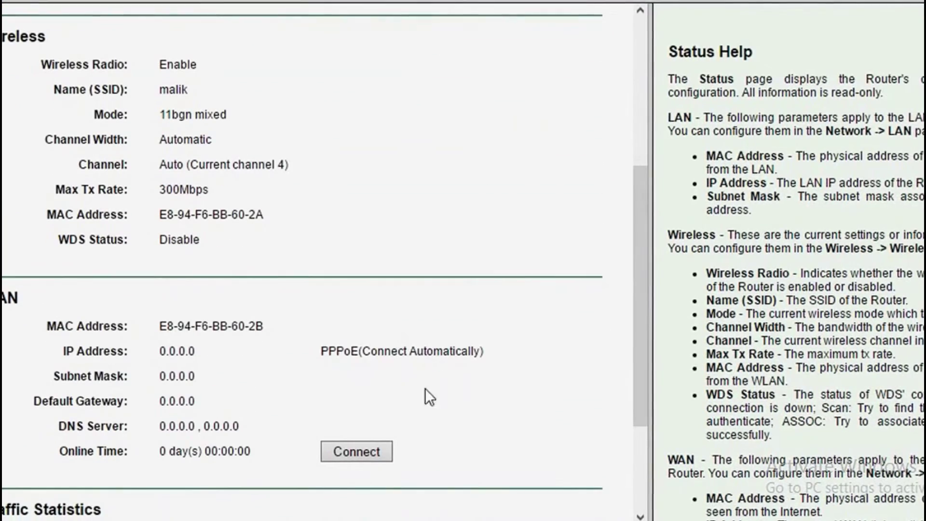
left_click(362, 451)
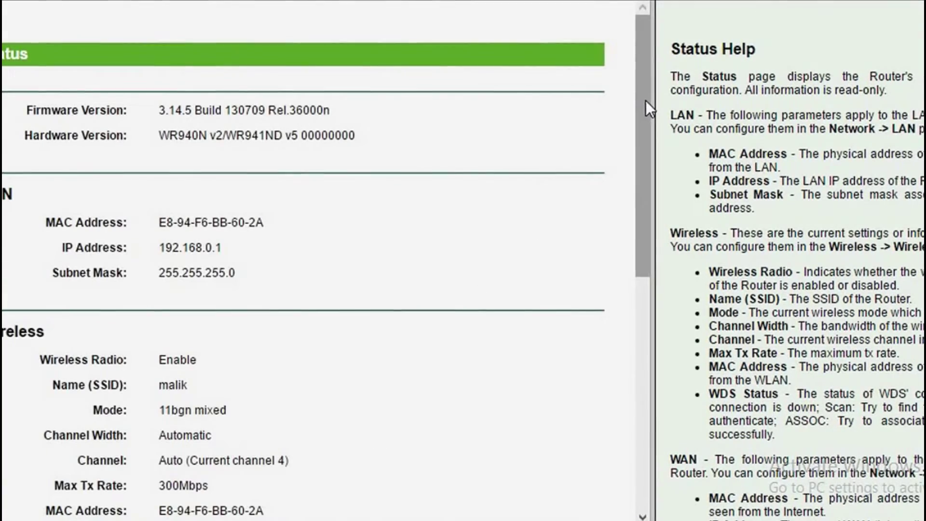
left_click_drag(646, 101, 654, 241)
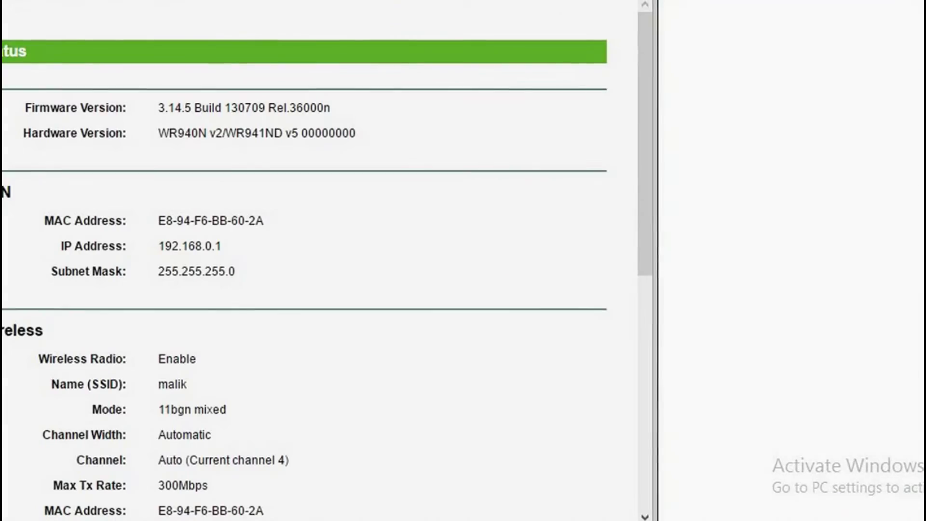
left_click_drag(643, 61, 641, 220)
key("alt+Tab")
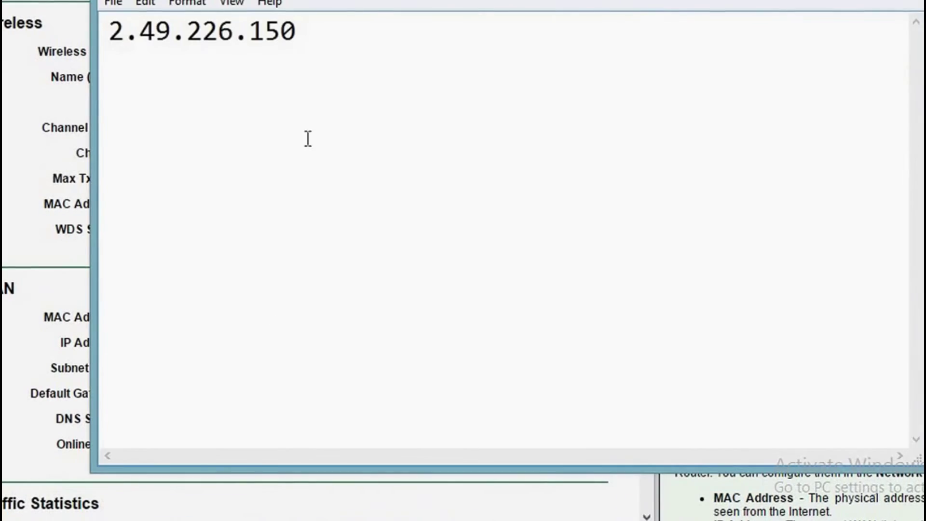
left_click_drag(299, 0, 561, 1)
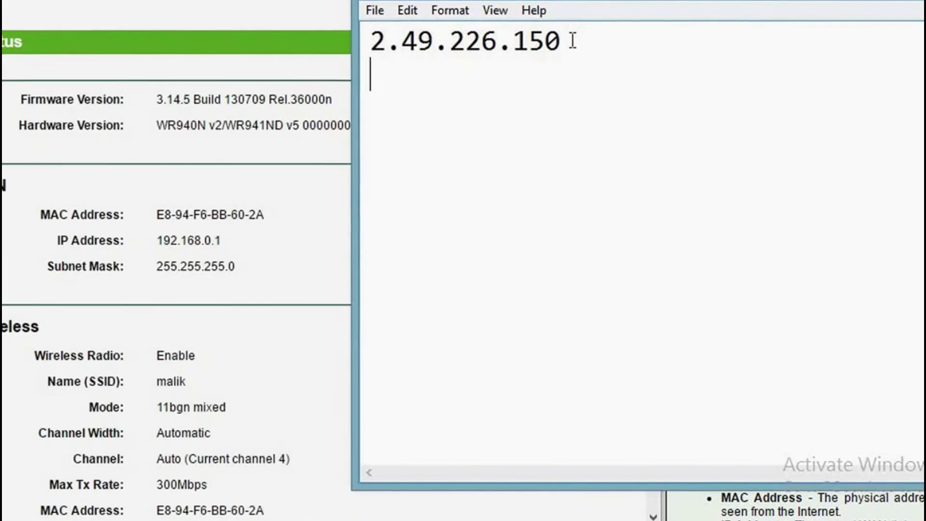
Step: Return to the Status page and scroll to the WAN section showing new IP 2.49.224.218
left_click(326, 157)
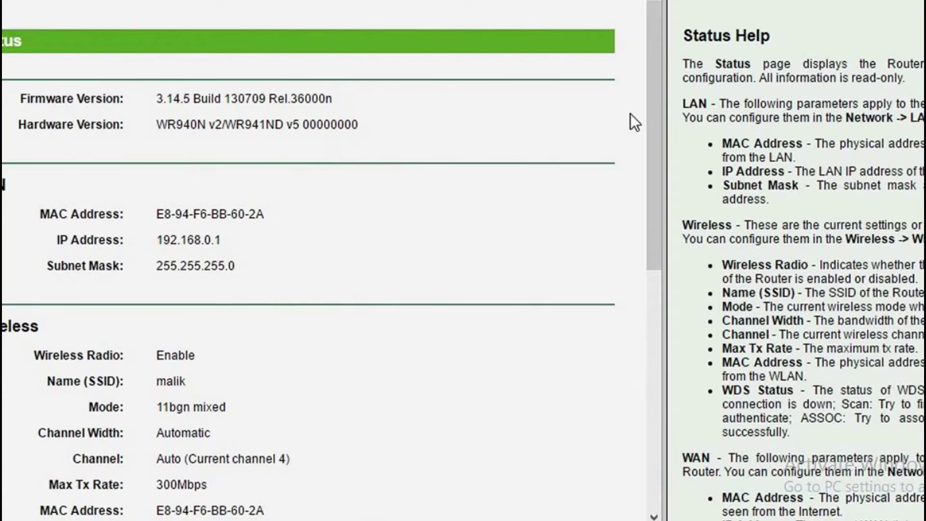
left_click_drag(651, 103, 654, 286)
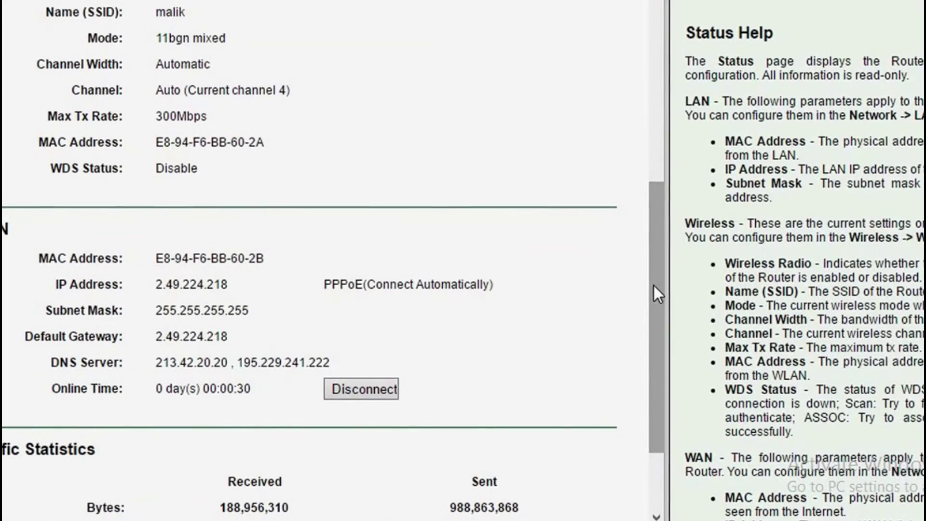